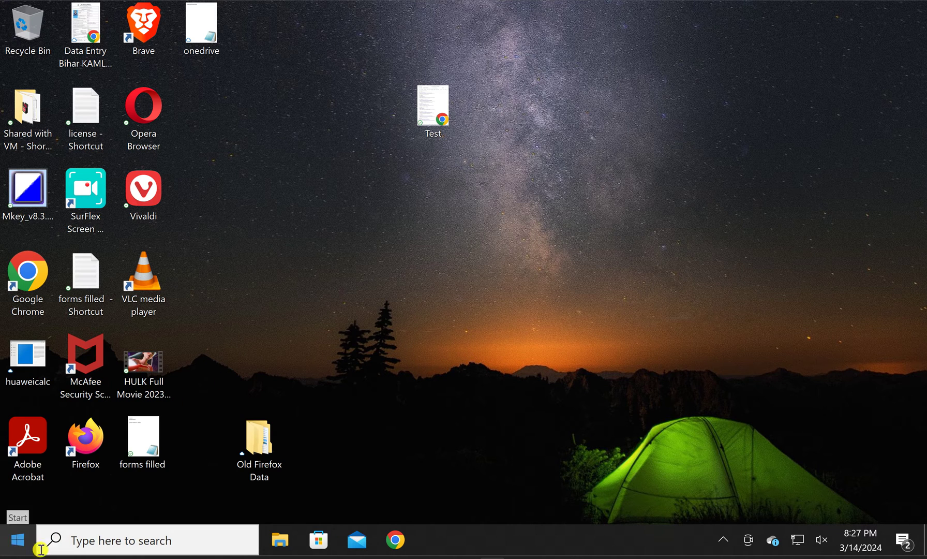
Step: Open Apps & features in Settings and filter the installed apps list by 'onedrive'
click(18, 541)
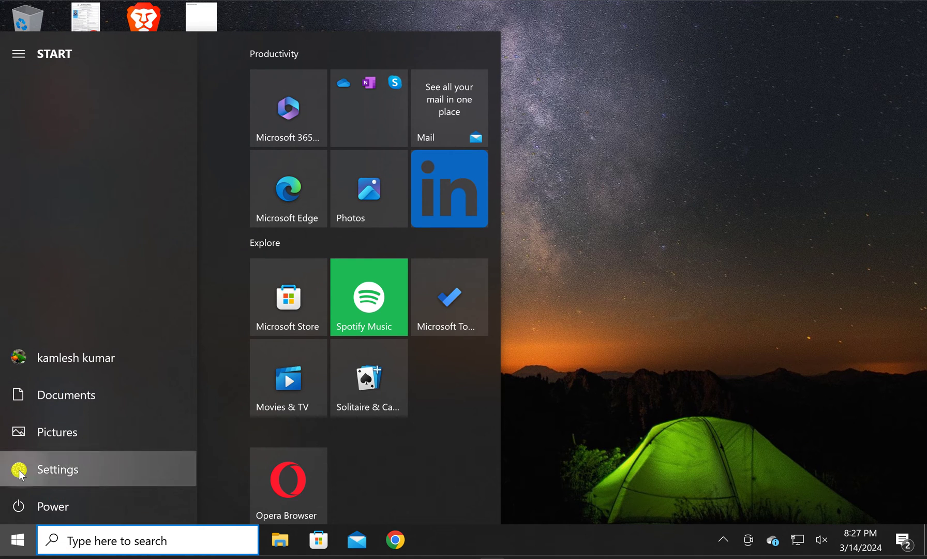
click(20, 471)
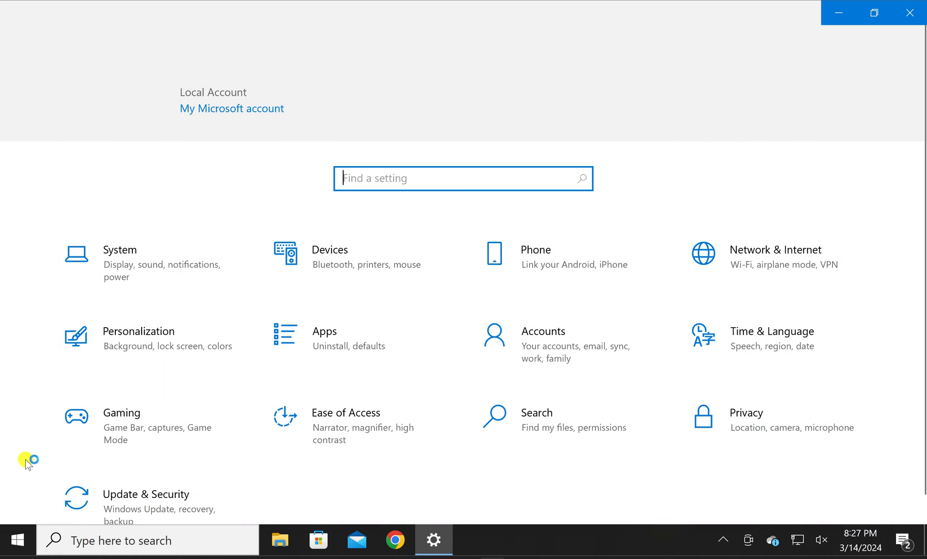
click(344, 353)
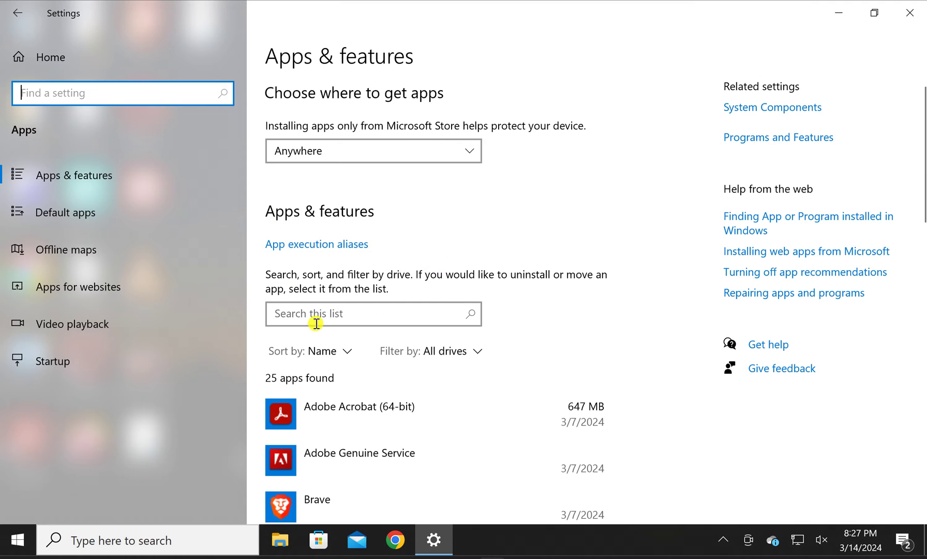
click(325, 317)
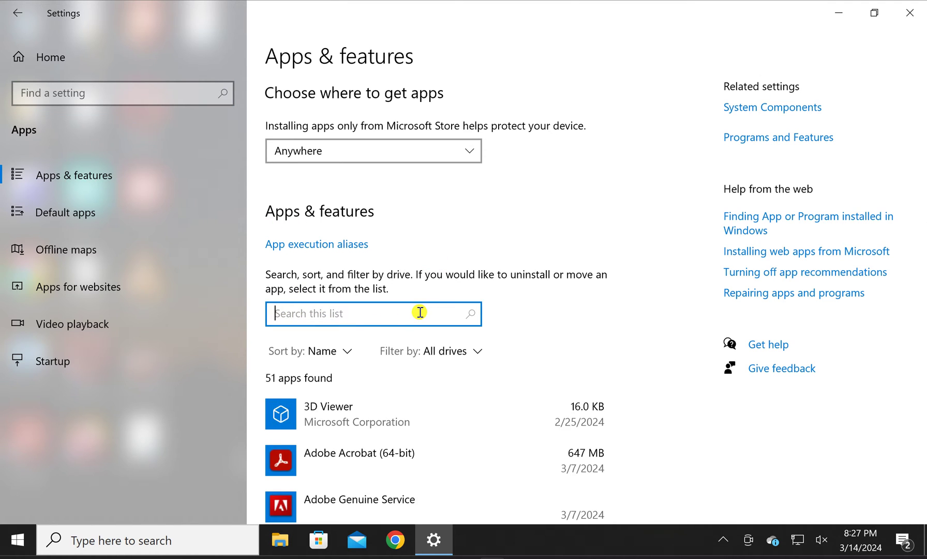
text(onedrive)
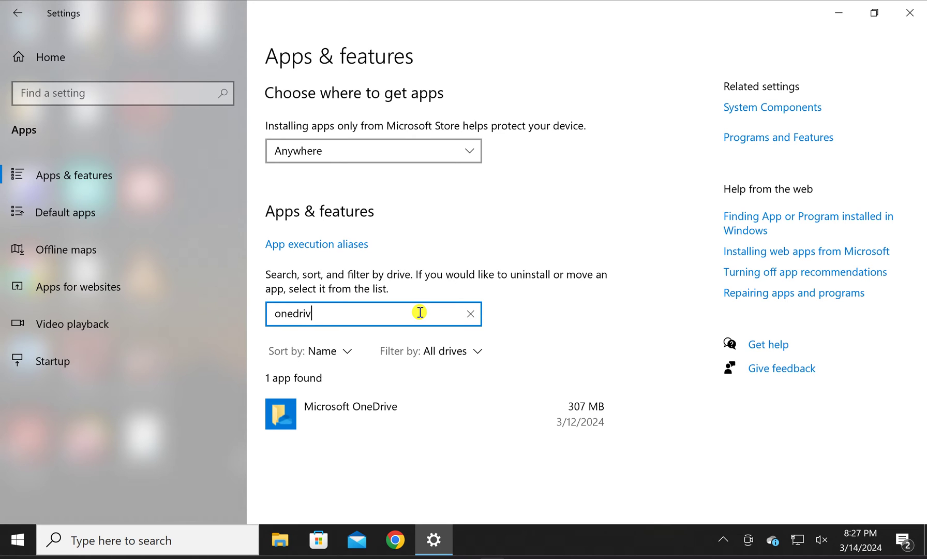
Step: Uninstall Microsoft OneDrive, confirming the removal and allowing the uninstaller to make changes
click(364, 420)
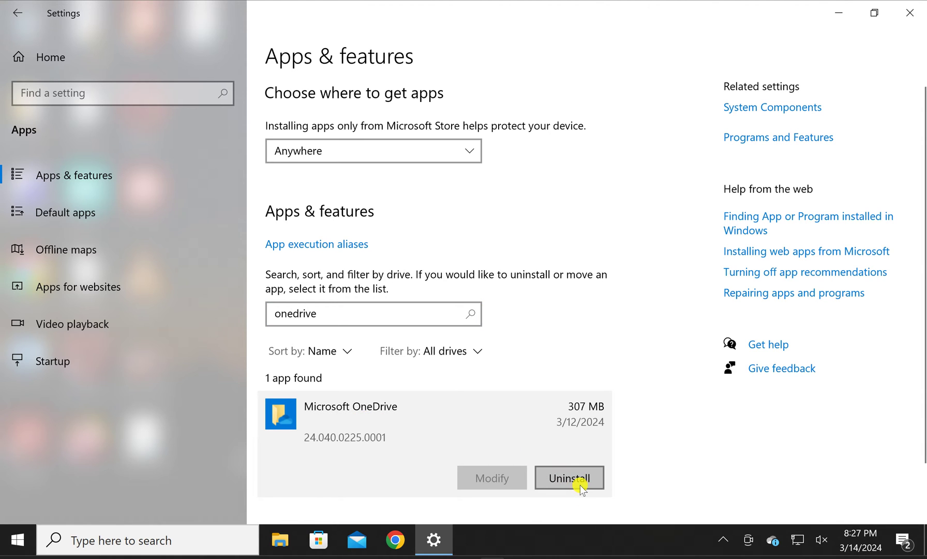
click(586, 481)
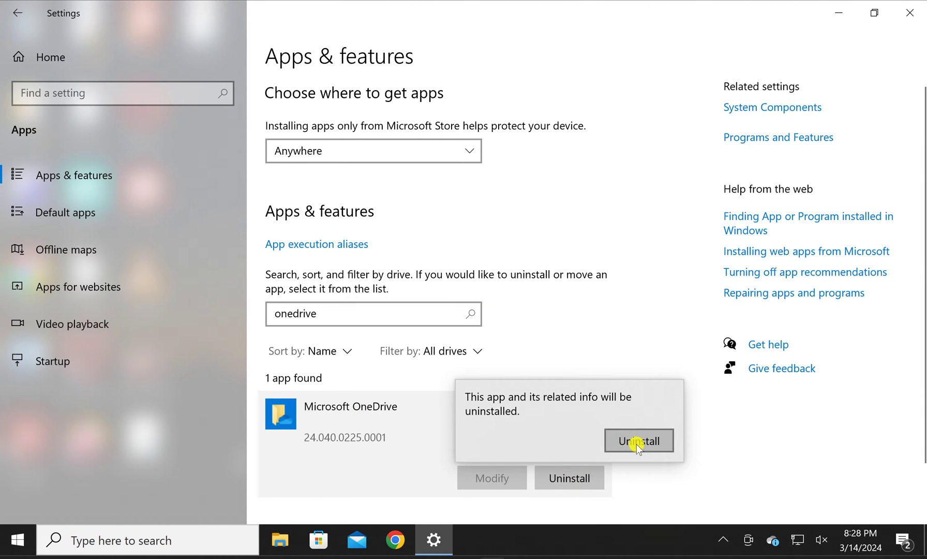
click(633, 444)
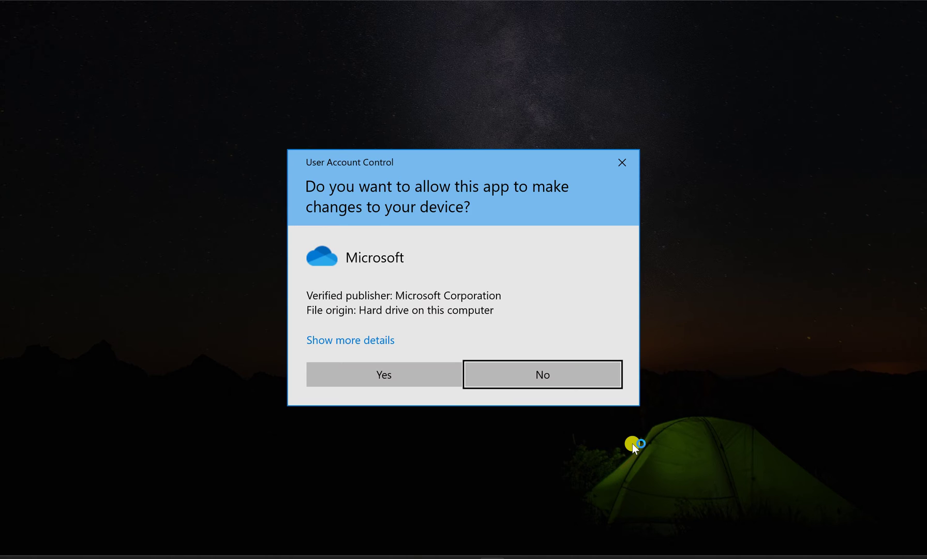
click(414, 379)
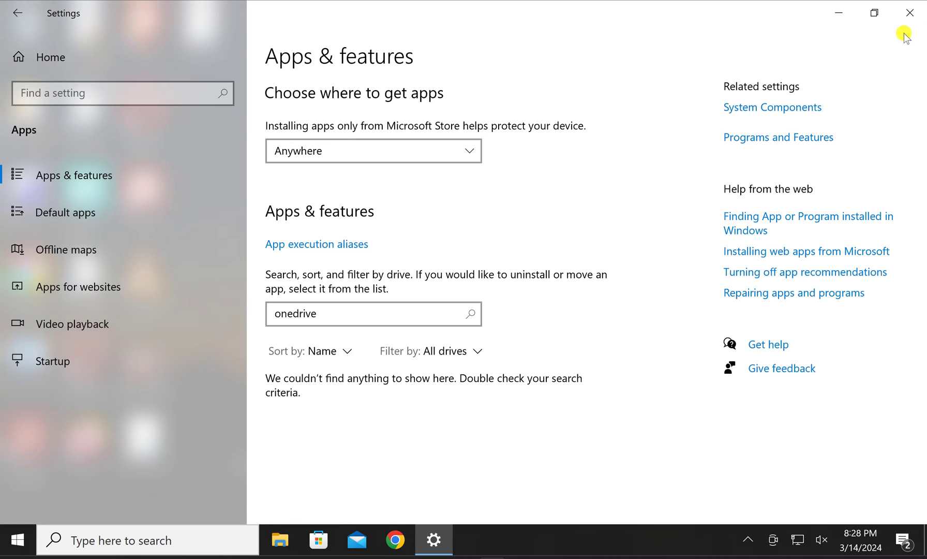
Step: Close Settings and launch a maximized Command Prompt as administrator via 'cmd' Start search
click(913, 13)
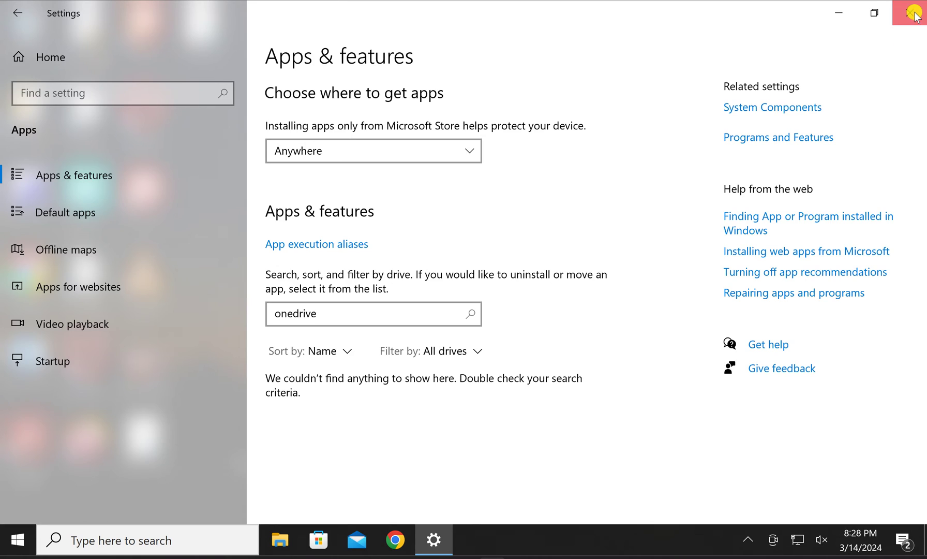
click(18, 543)
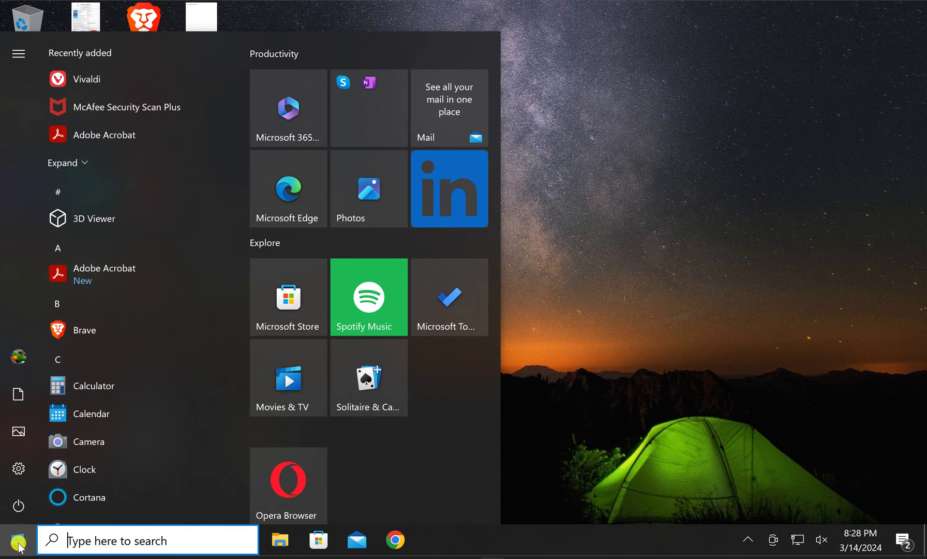
text(cmd)
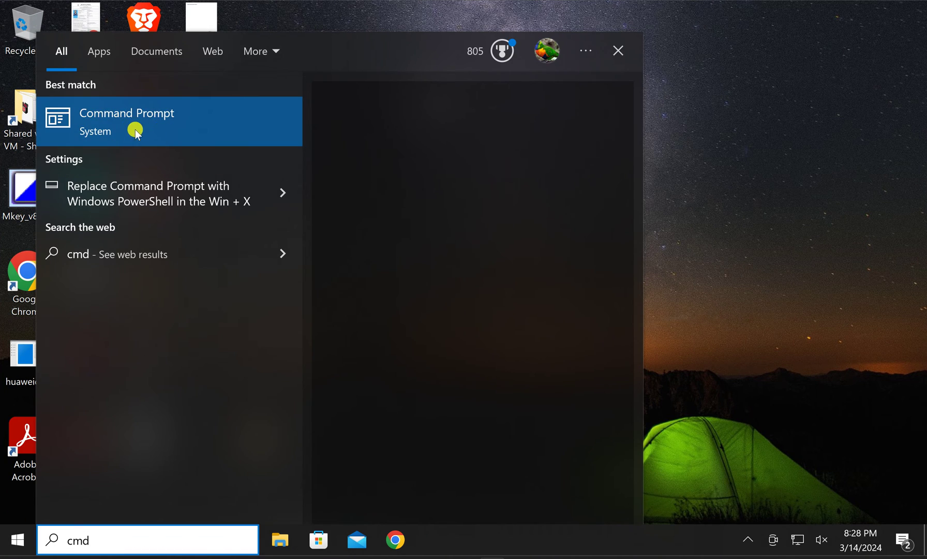
click(132, 131)
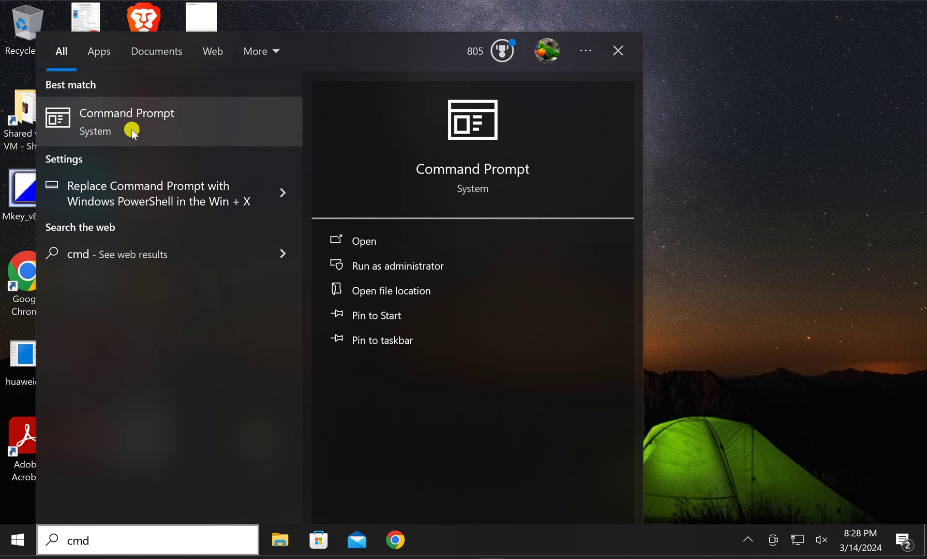
right_click(133, 133)
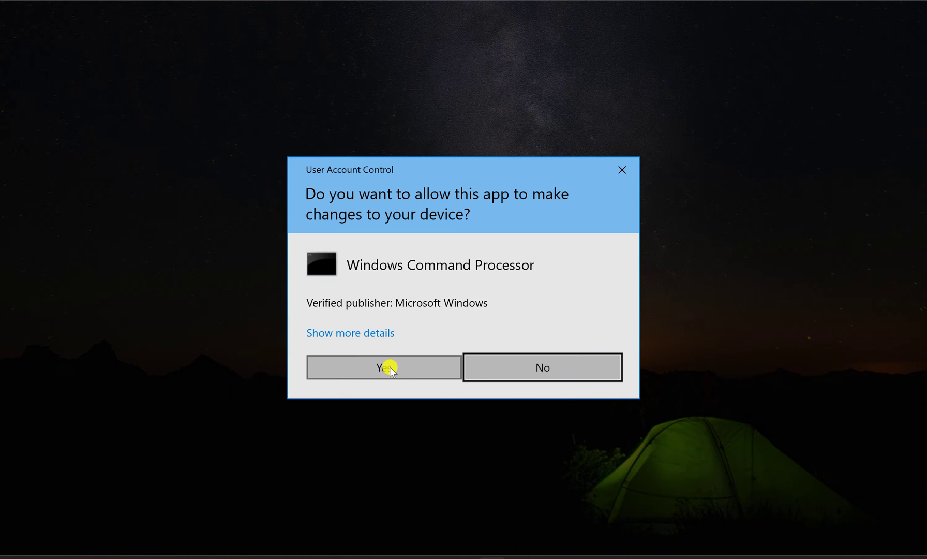
click(389, 366)
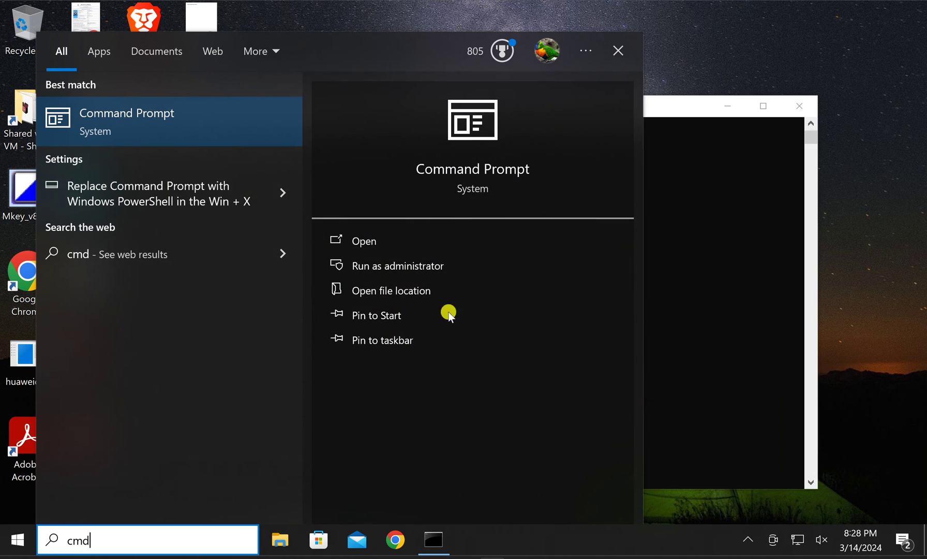
double_click(691, 108)
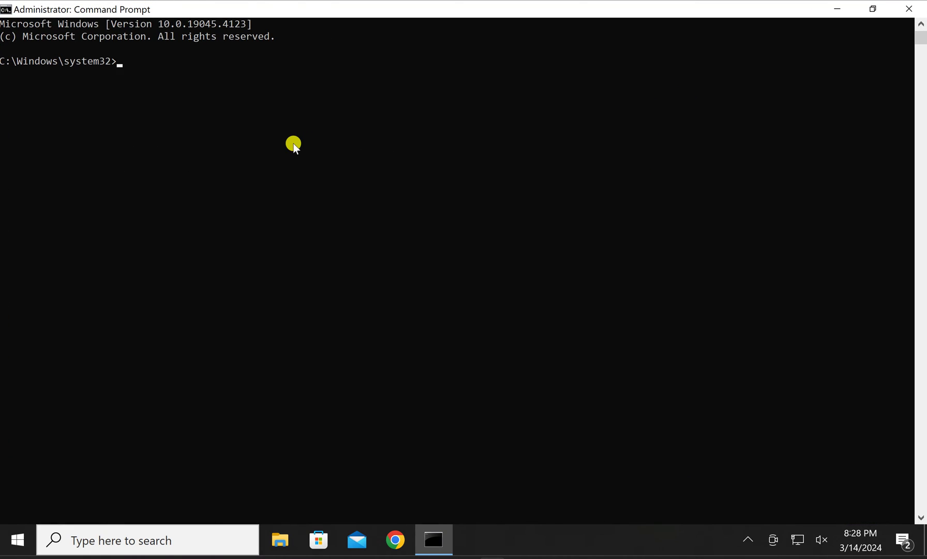
Step: Dismiss the console window menu and leave text selection mode
right_click(312, 7)
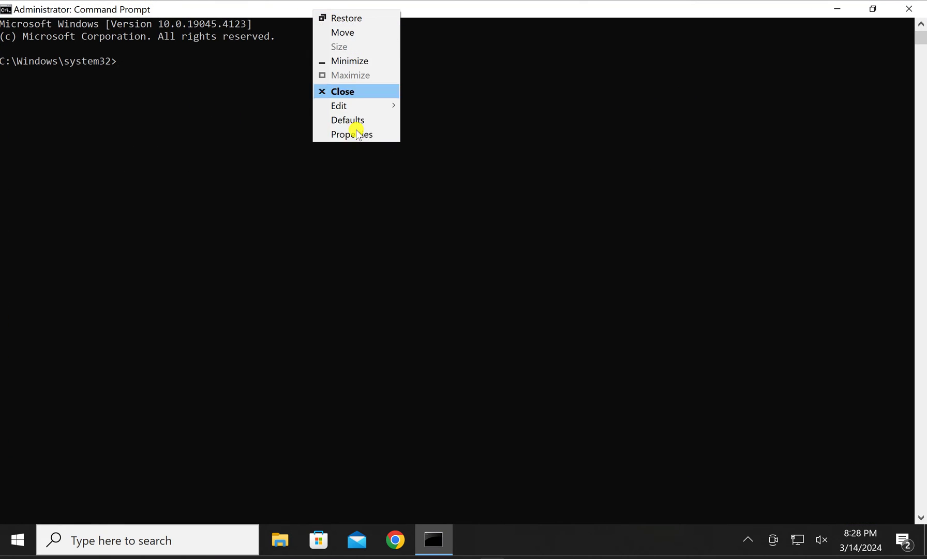
click(120, 123)
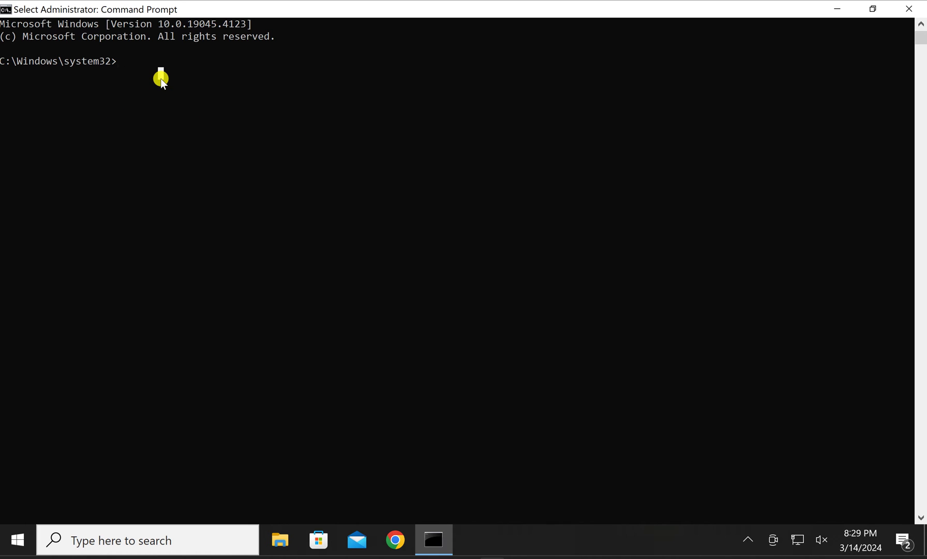
key(Escape)
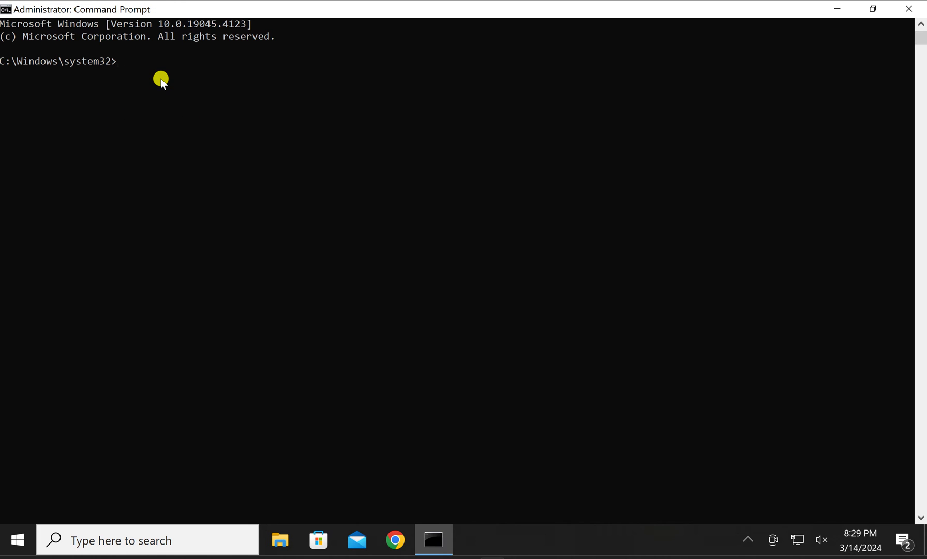
Step: Type 'winget install Microsoft.OneDrive', then insert 'un' to make it 'winget uninstall'
text(winget install Microsoft)
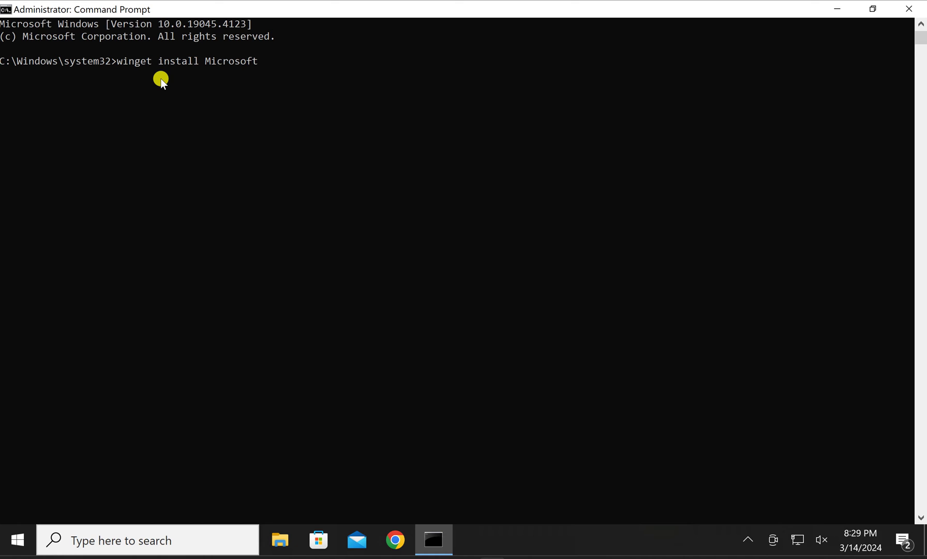
text(.OneDrive)
key(Left)
text(un)
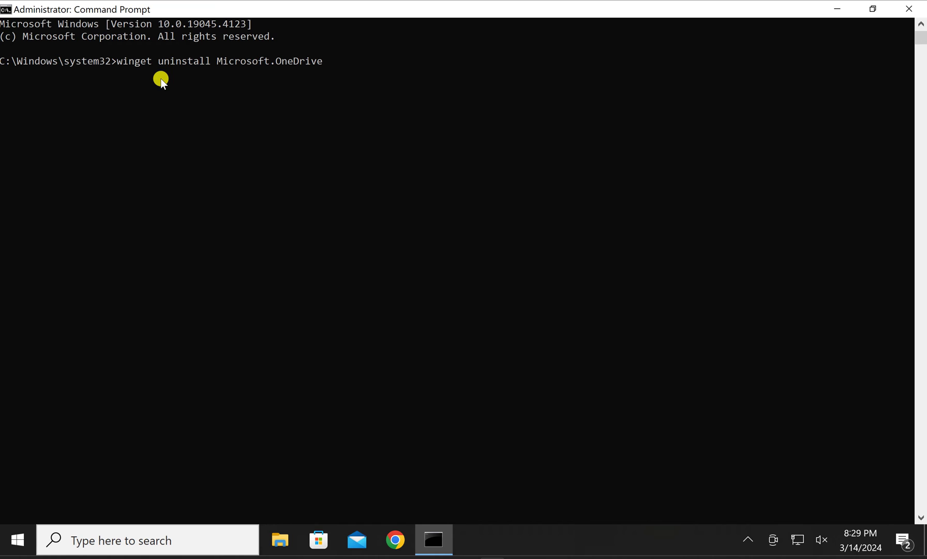
Step: Remove the 'un' prefix and run 'winget install Microsoft.OneDrive'
key(Left)
key(Left)
key(Left)
key(Left)
key(Left)
key(Left)
key(Left)
key(Left)
key(Right)
key(Right)
key(Right)
key(Right)
key(Right)
key(Right)
key(Right)
key(Right)
key(Left)
key(Left)
key(Left)
key(Left)
key(Left)
key(Left)
key(Left)
key(Left)
key(Left)
key(Left)
key(Left)
key(Left)
key(Left)
key(Left)
key(BackSpace)
key(BackSpace)
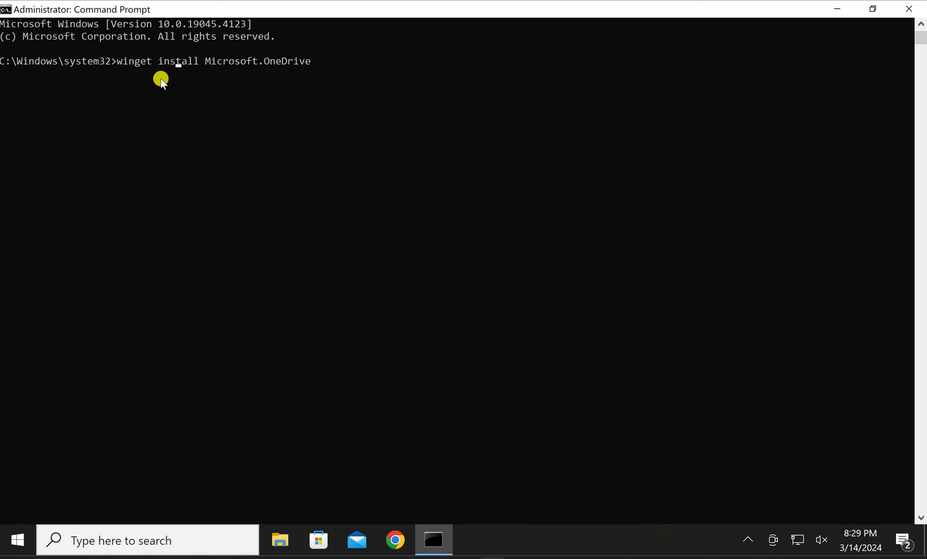
key(Right)
key(Right)
key(Right)
key(Right)
key(Right)
key(Right)
key(Right)
key(Right)
key(Right)
key(Right)
key(Right)
key(Right)
key(Right)
key(Right)
key(Right)
key(Right)
key(Right)
key(Right)
key(Right)
key(Right)
key(Return)
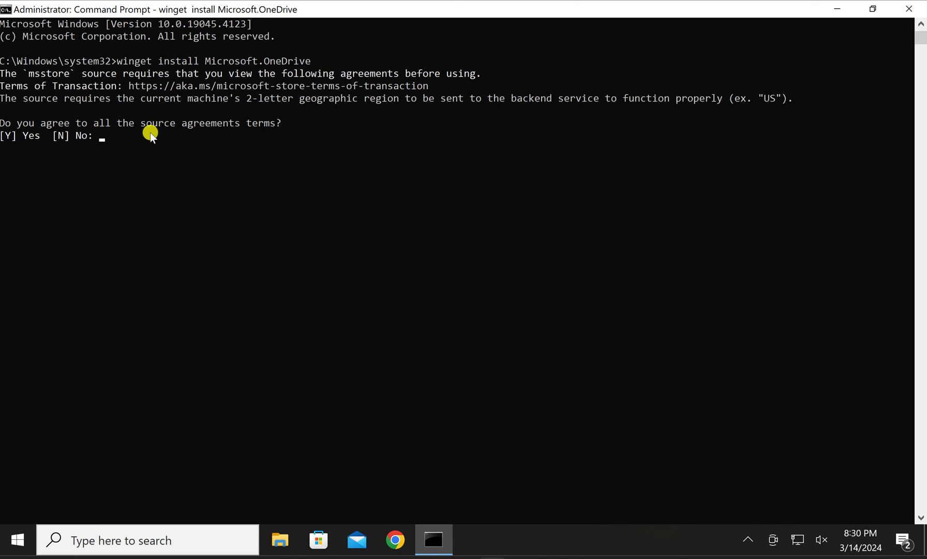
Step: Answer 'y' to accept the msstore source agreement terms
text(y)
key(Return)
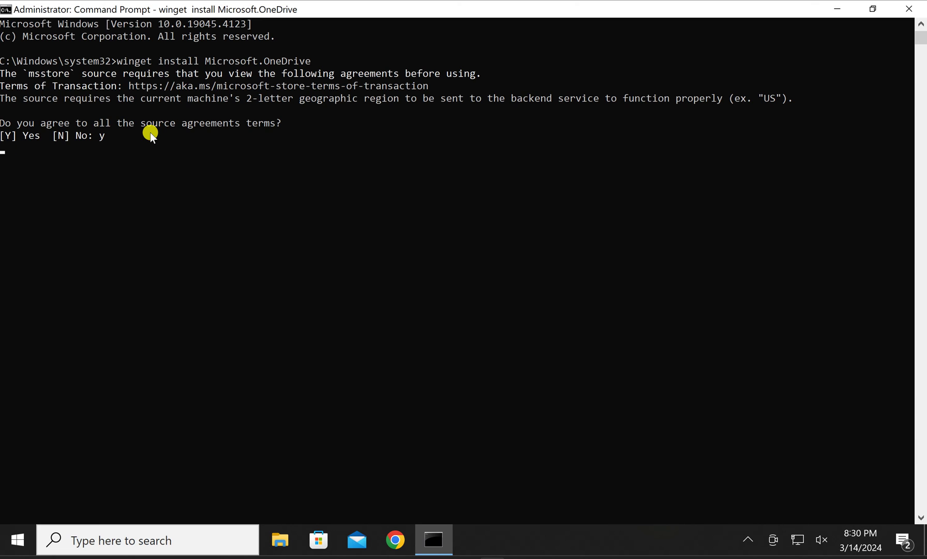